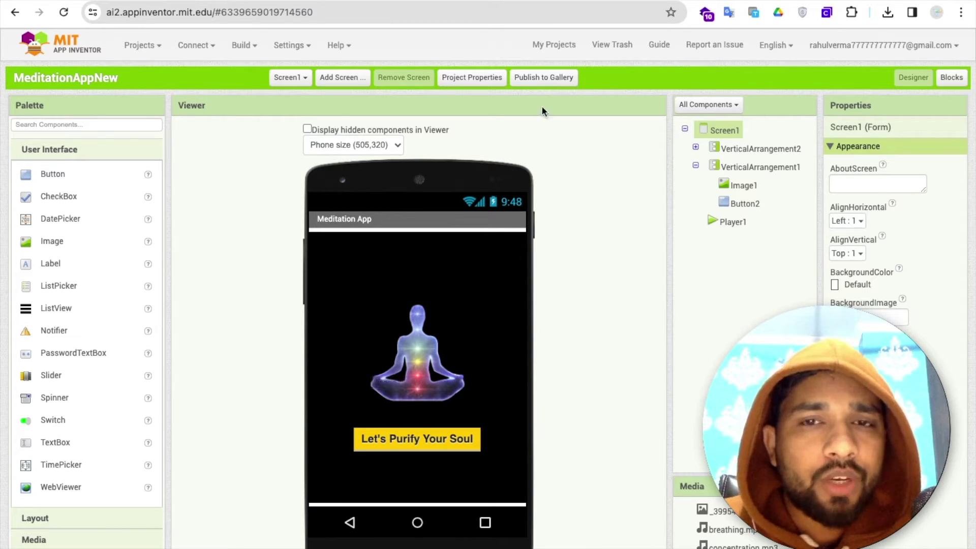
- Begin gallery publishing, then return to the App Inventor list of all projects
left_click(544, 76)
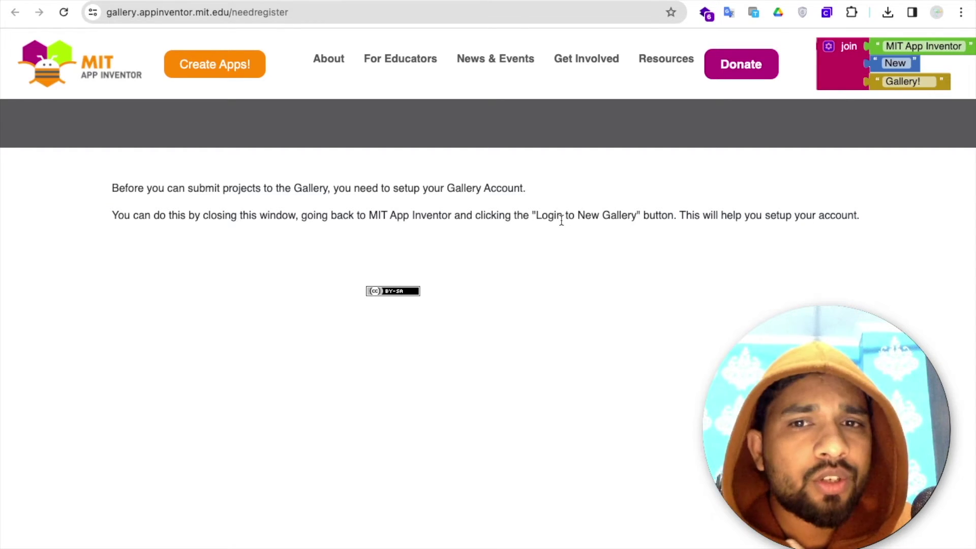
key("ctrl+Tab")
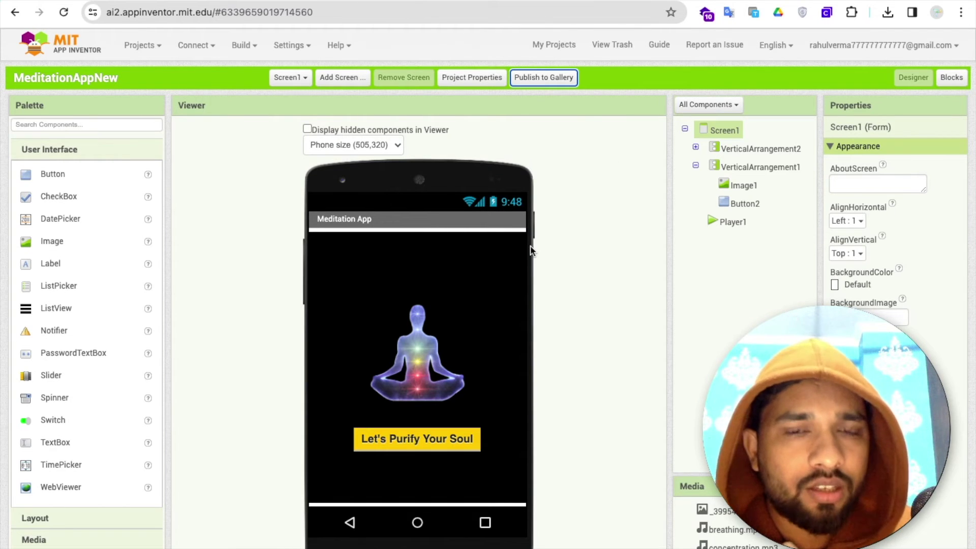
left_click(139, 45)
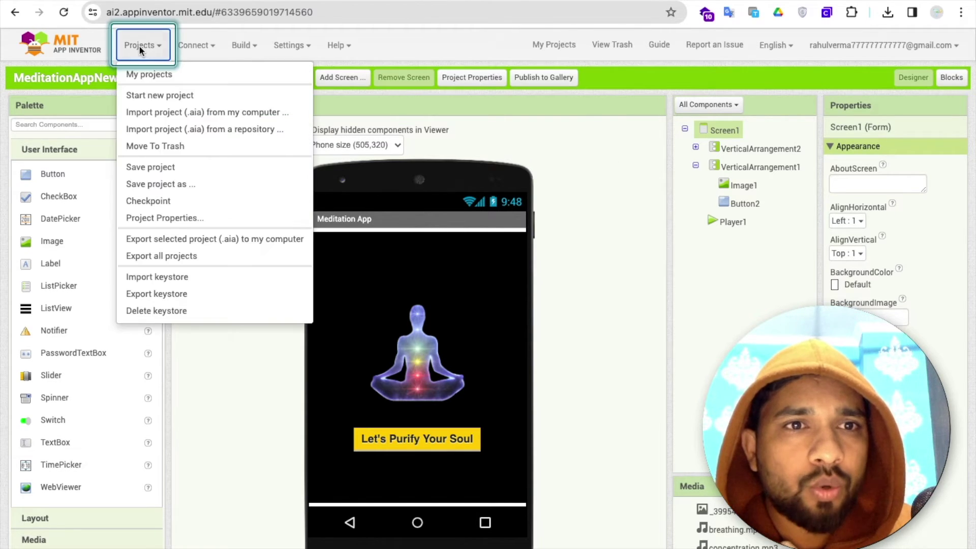
left_click(150, 74)
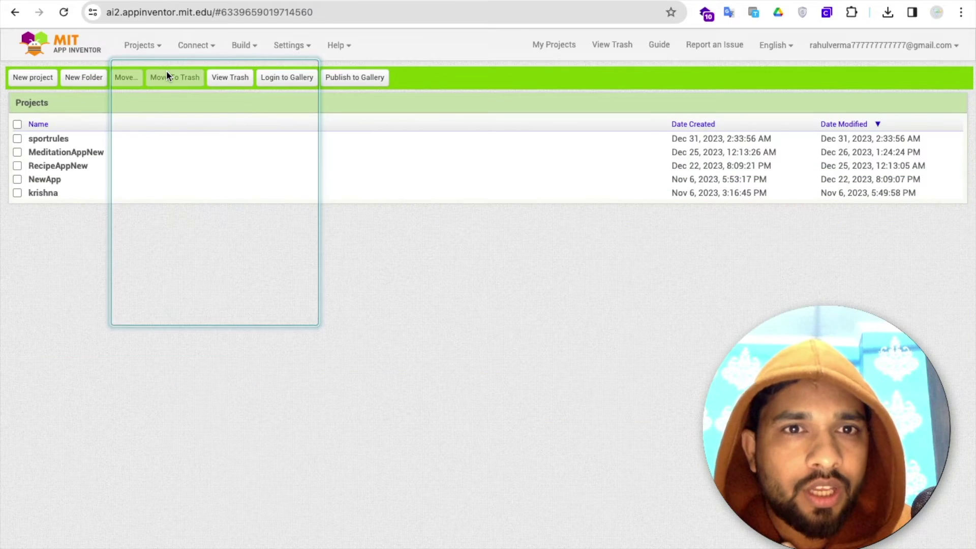
- Log in to the Gallery and create an account with the autofilled email and name
left_click(286, 77)
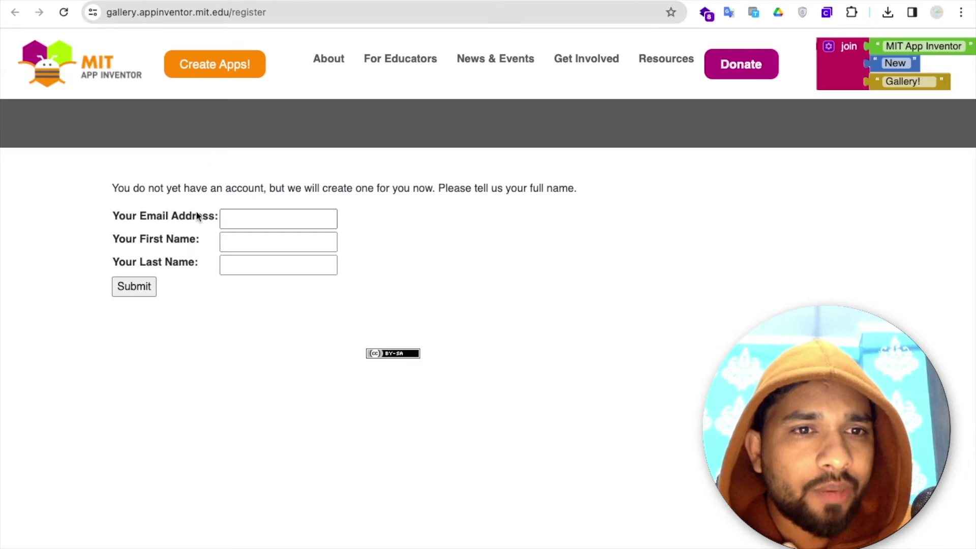
left_click(277, 216)
left_click(356, 289)
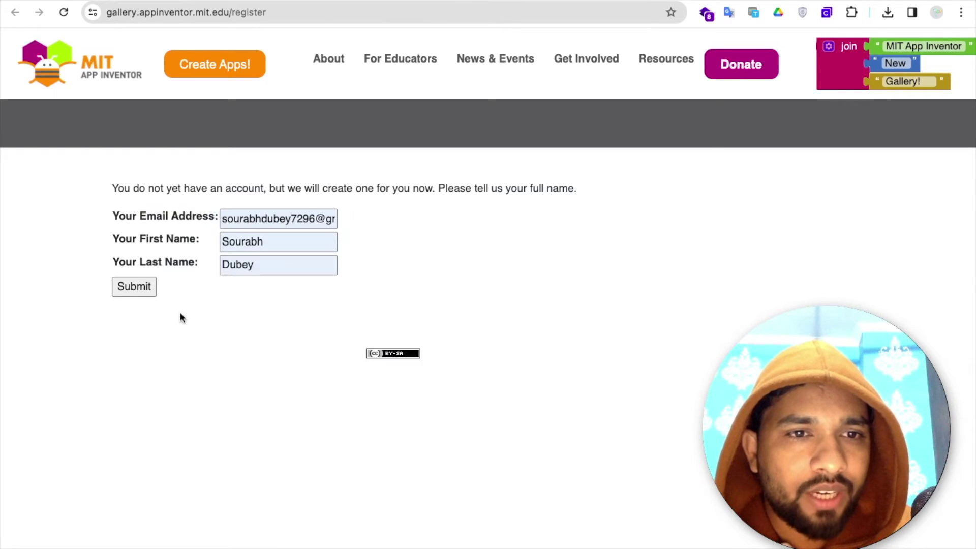
left_click(135, 285)
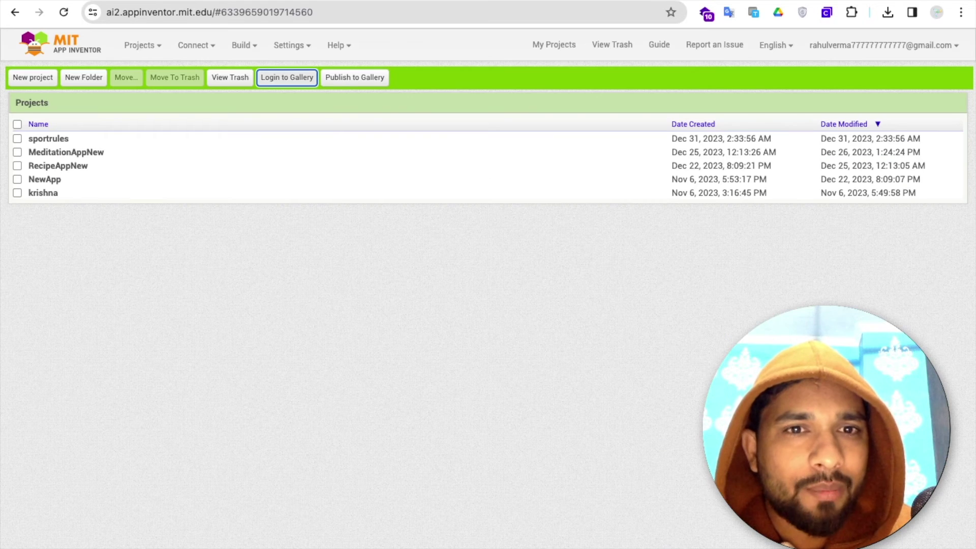
- Select MeditationAppNew, paste its name as the description, and credit the coding bus
left_click(16, 152)
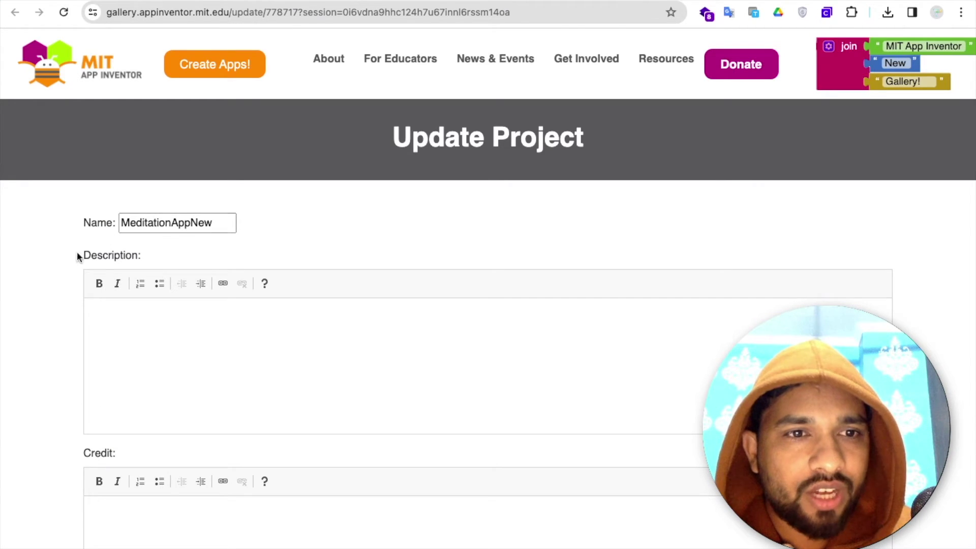
scroll(73, 259, "down", 3)
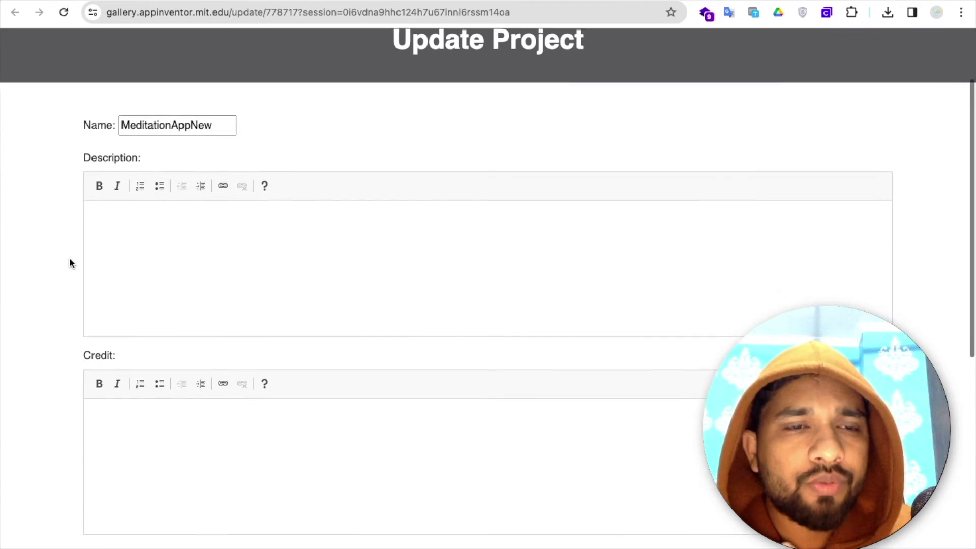
left_click(173, 242)
double_click(172, 125)
key("ctrl+c")
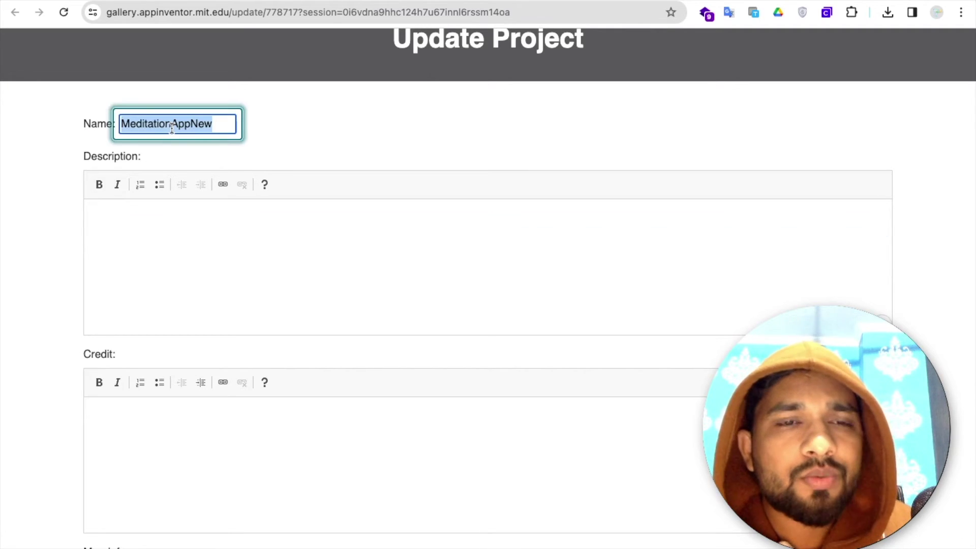
left_click(238, 245)
key("ctrl+v")
scroll(239, 245, "down", 2)
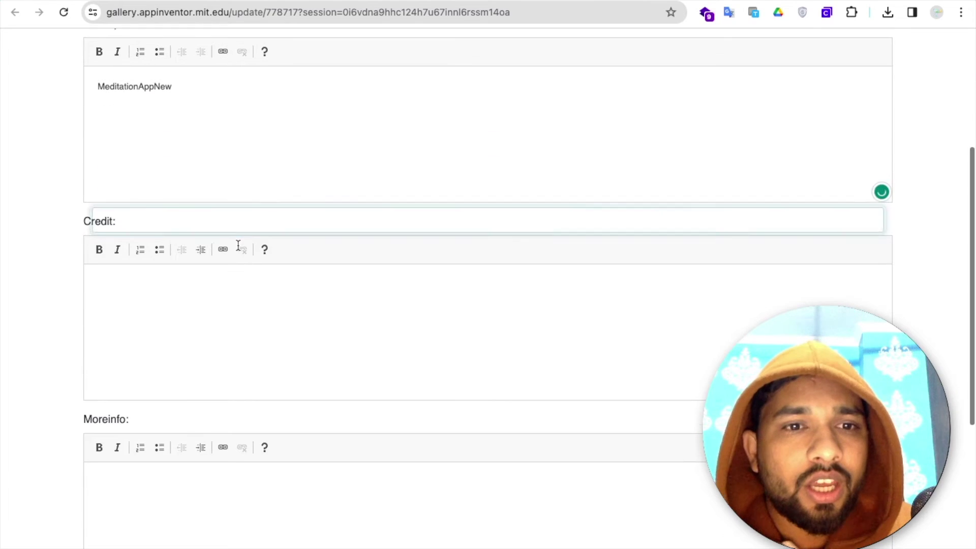
left_click(239, 281)
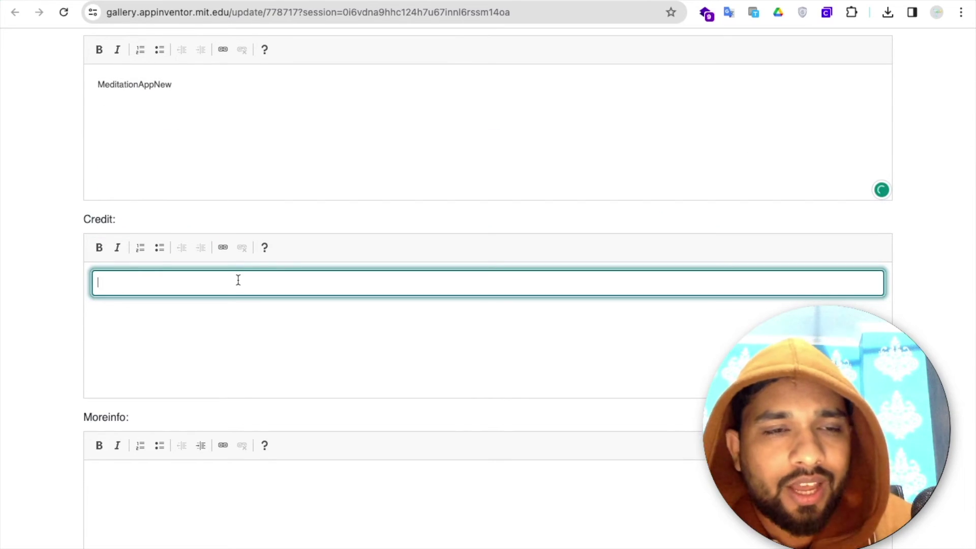
type("the ")
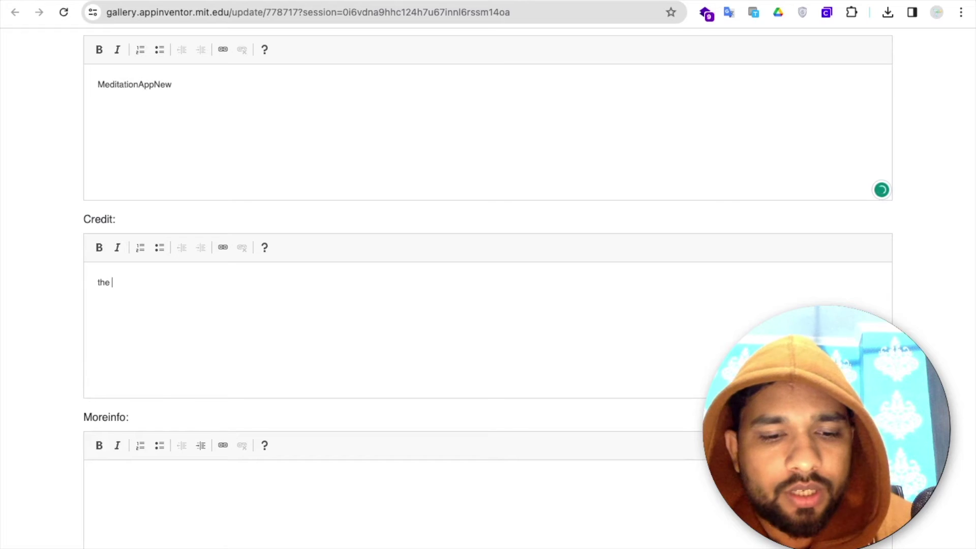
type("coding bus")
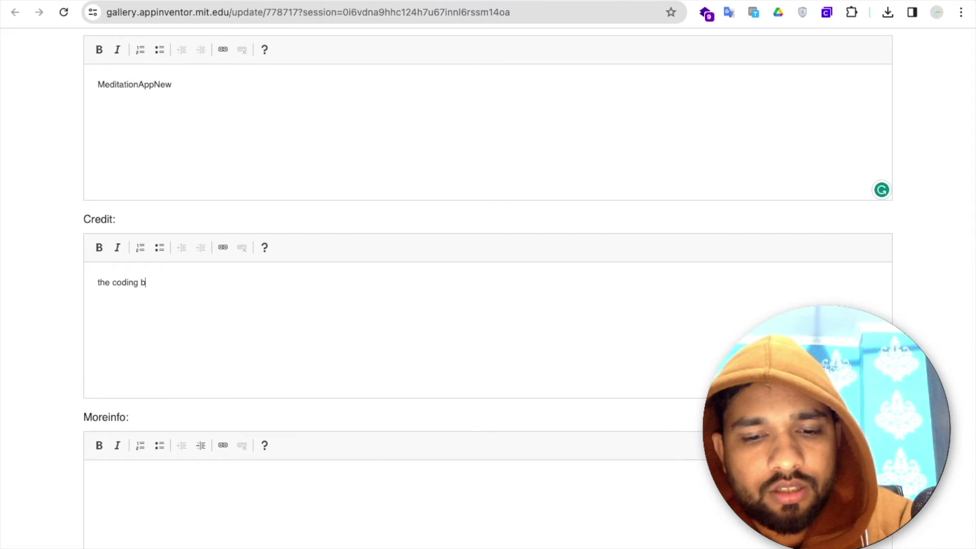
scroll(237, 278, "down", 3)
scroll(237, 278, "down", 1)
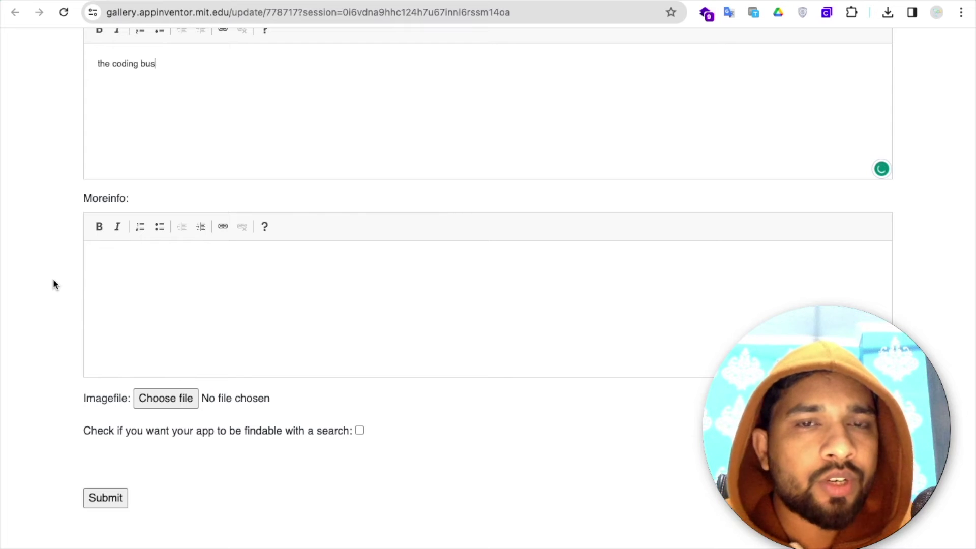
scroll(73, 278, "down", 2)
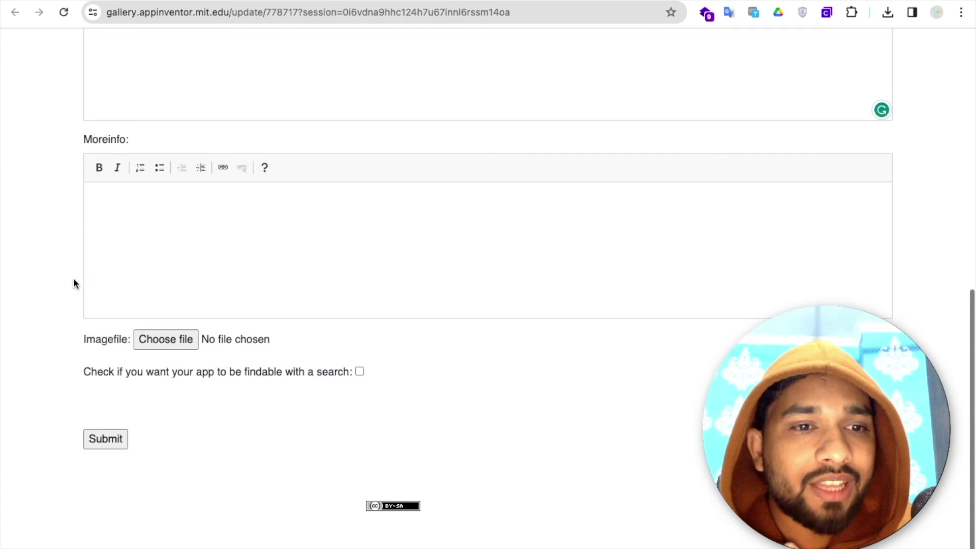
left_click(169, 338)
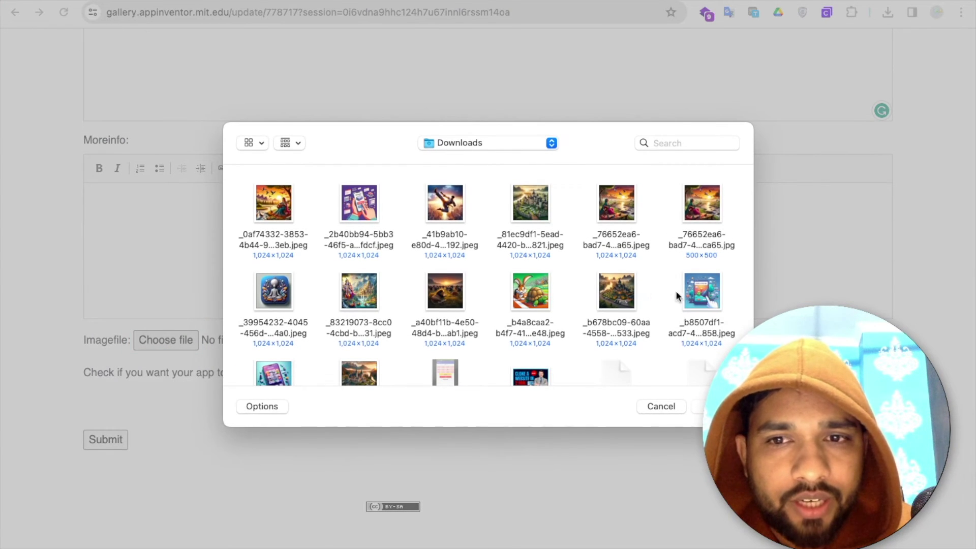
- Attach the meditation icon JPEG, make the app findable with search, and submit it
left_click(273, 291)
double_click(270, 298)
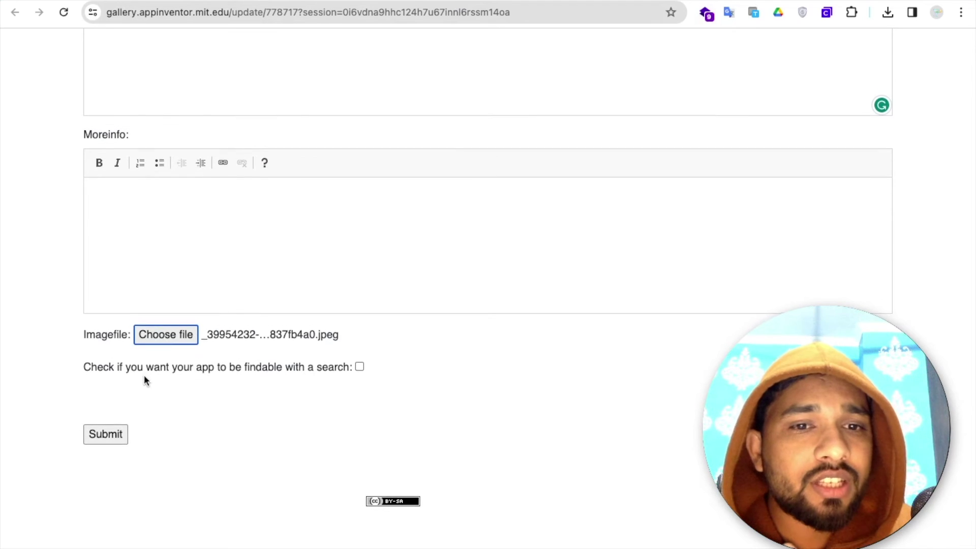
key("ctrl+plus")
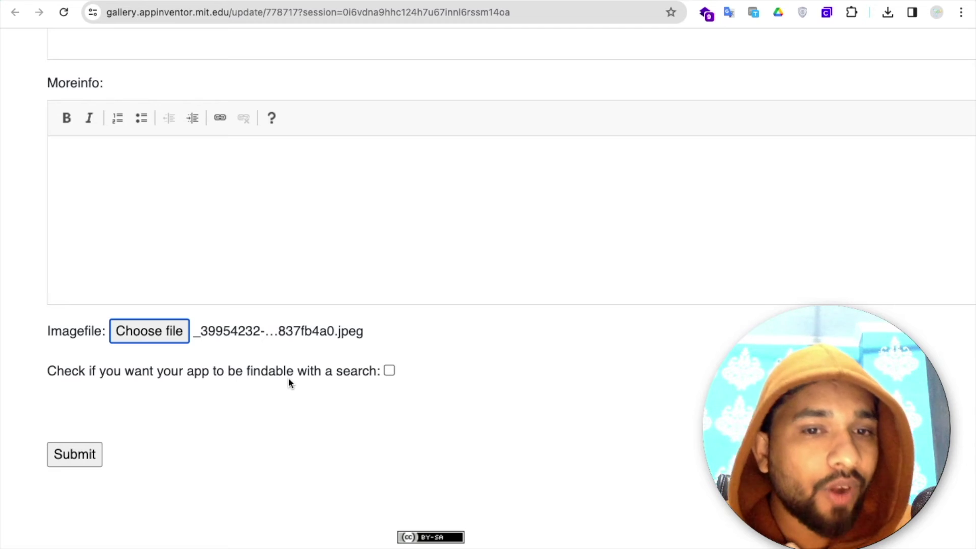
left_click(388, 371)
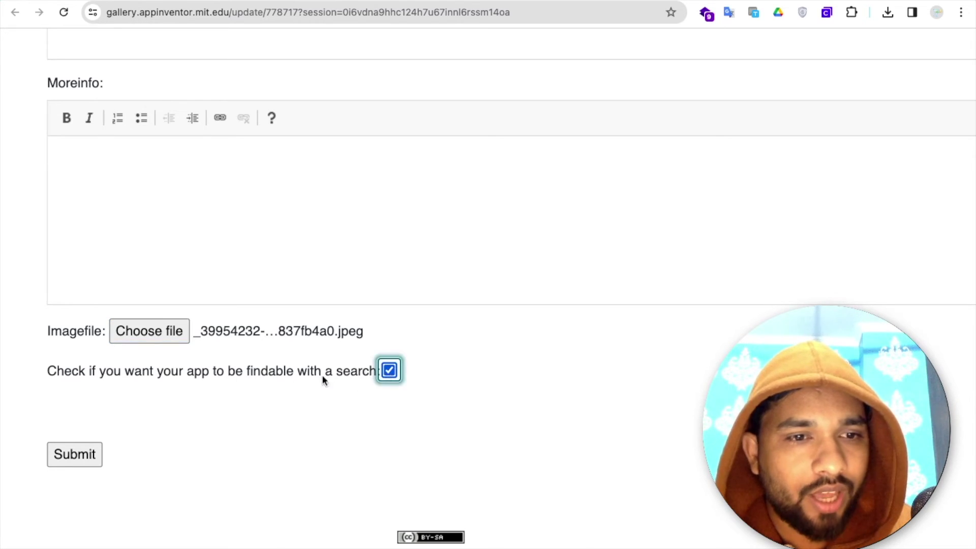
left_click(75, 455)
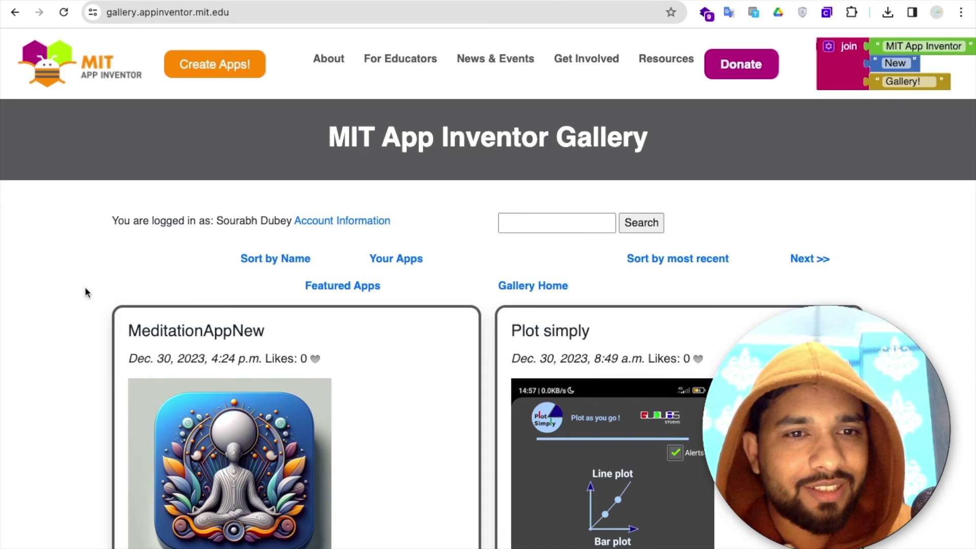
scroll(87, 294, "down", 3)
scroll(86, 293, "down", 2)
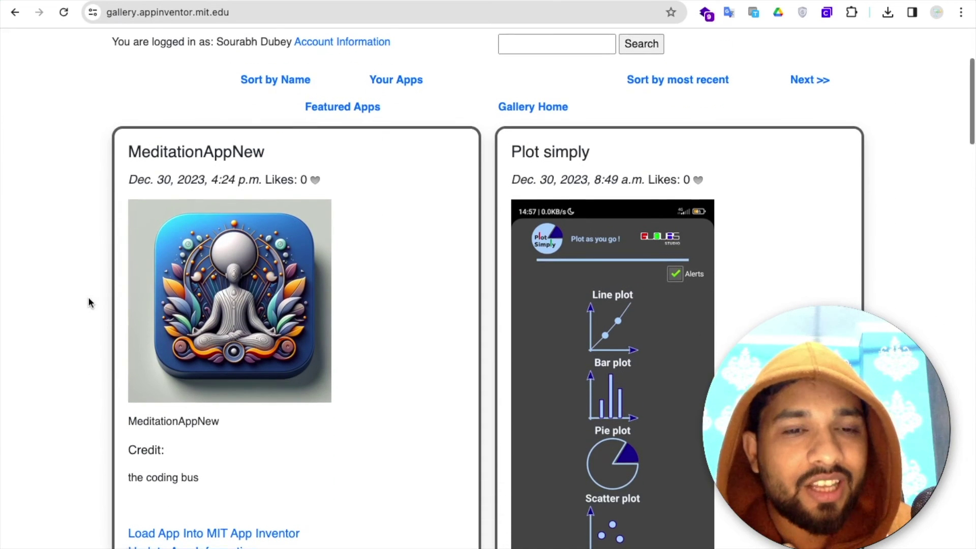
scroll(88, 303, "down", 3)
scroll(89, 303, "down", 4)
scroll(88, 302, "down", 2)
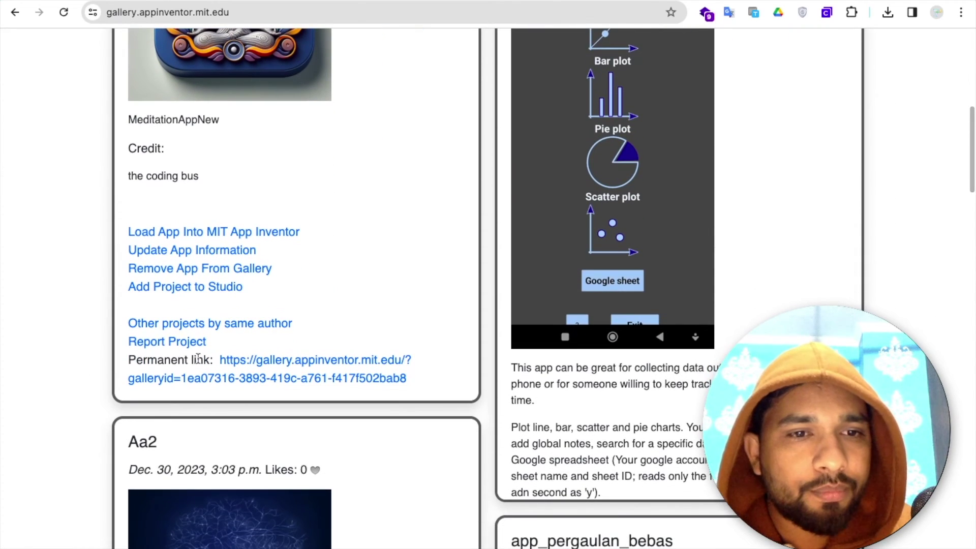
- Check MeditationAppNew's permanent link, then switch back to the App Inventor projects tab
right_click(316, 379)
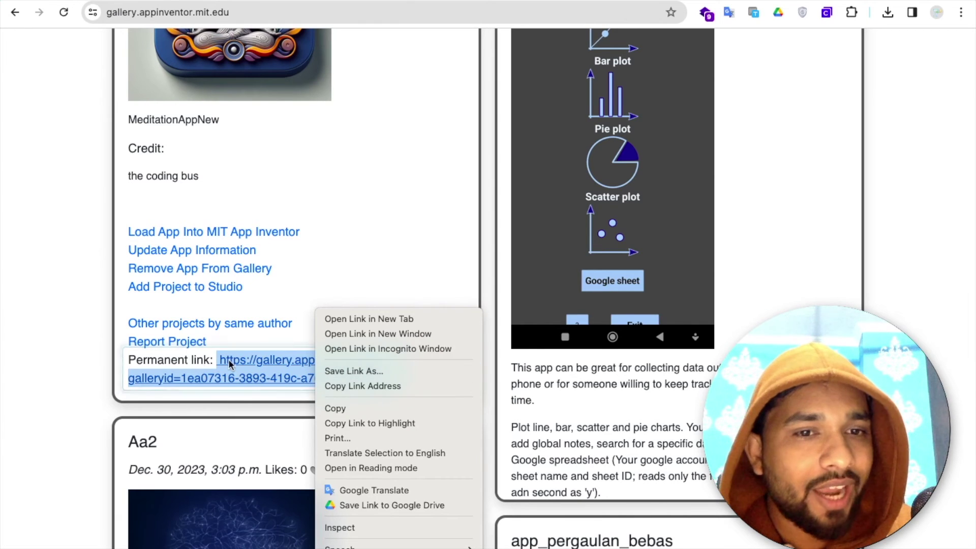
left_click(93, 356)
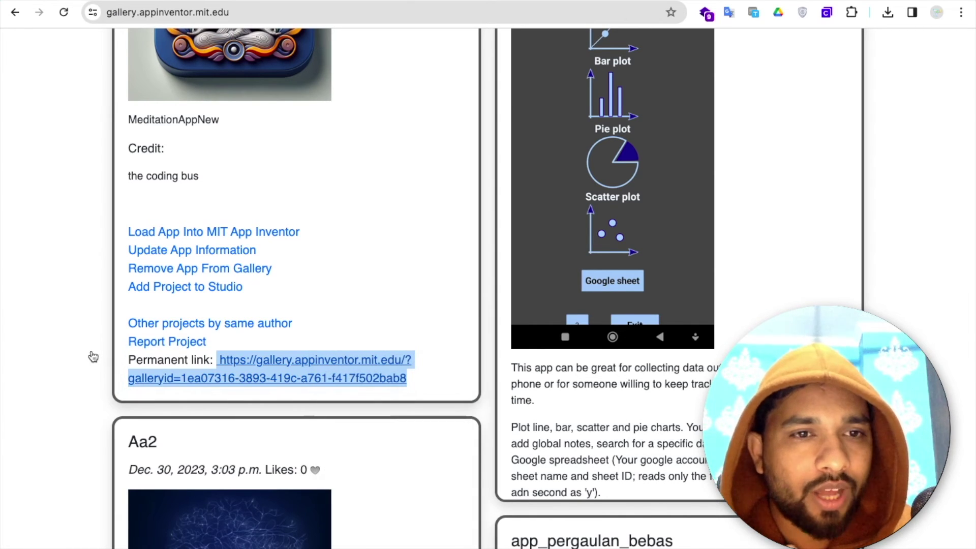
scroll(93, 353, "up", 5)
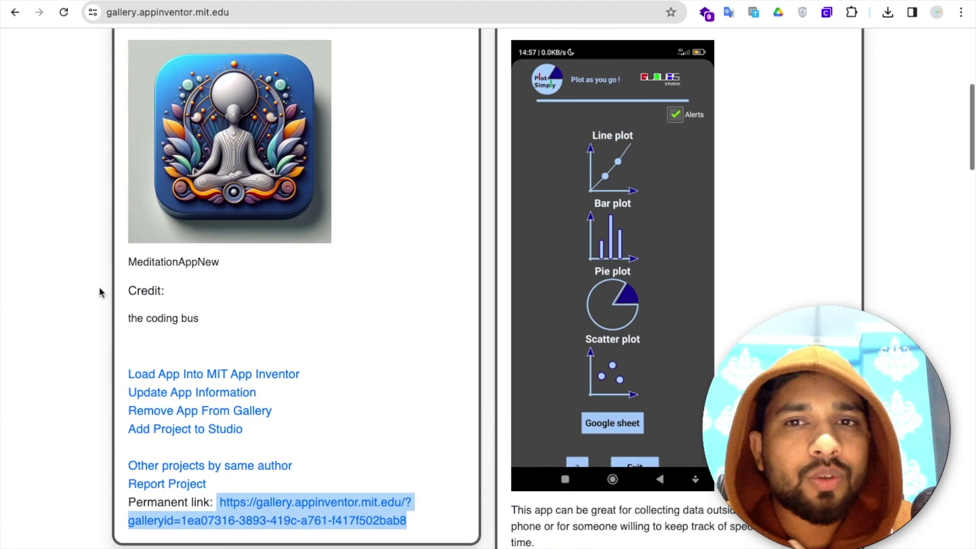
scroll(99, 294, "up", 5)
scroll(99, 293, "down", 2)
scroll(99, 293, "down", 3)
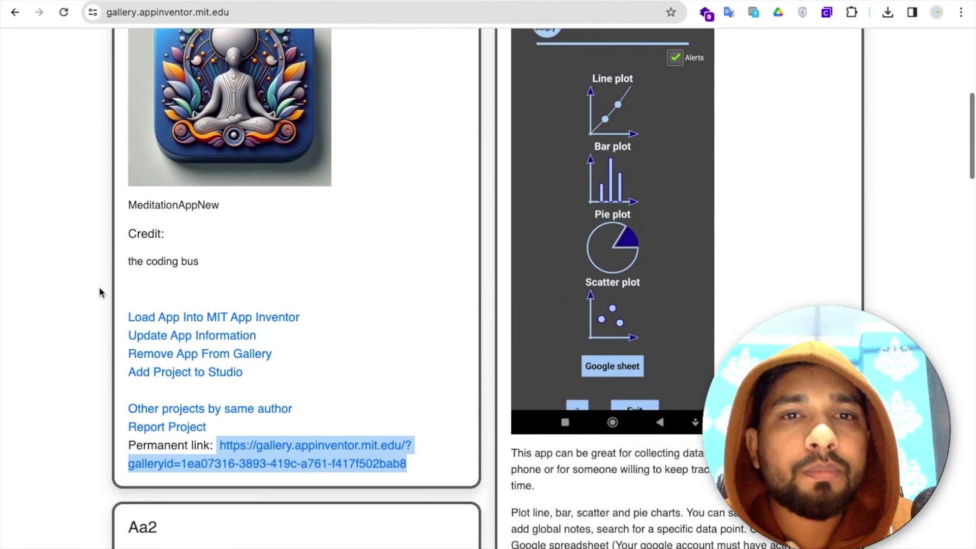
scroll(99, 293, "down", 2)
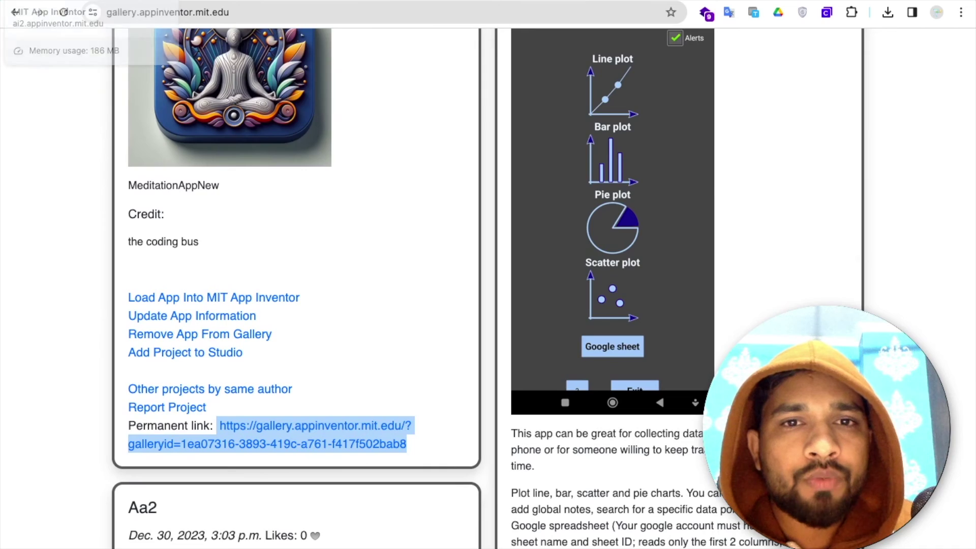
key("ctrl+Tab")
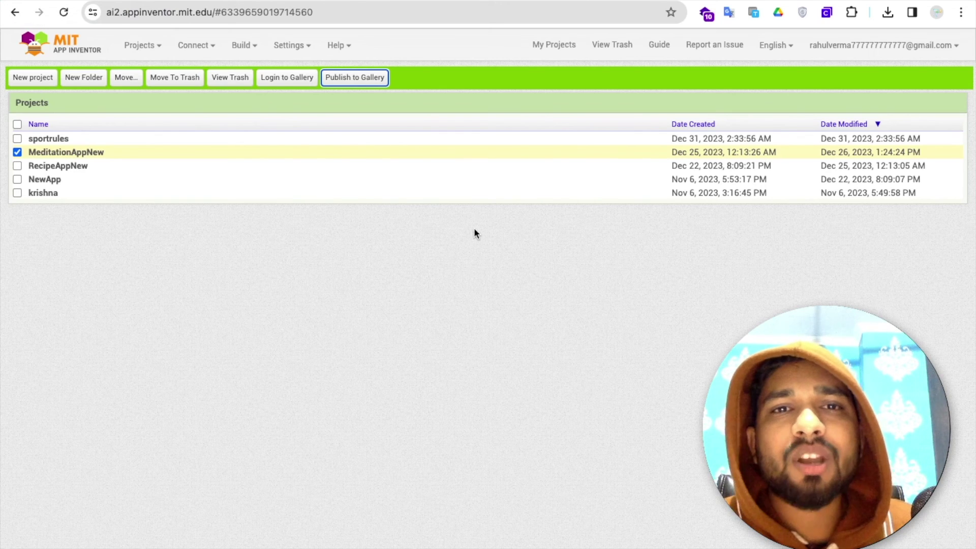